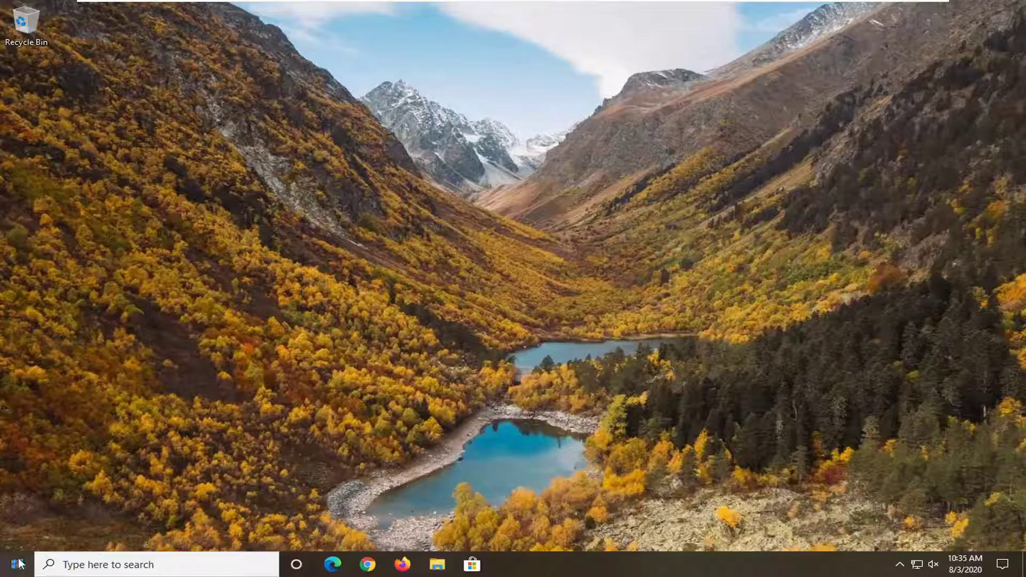
Step: Open Control Panel in Category view and go to Network and Internet's Network and Sharing Center
{"action": "left_click", "coordinate": [16, 564]}
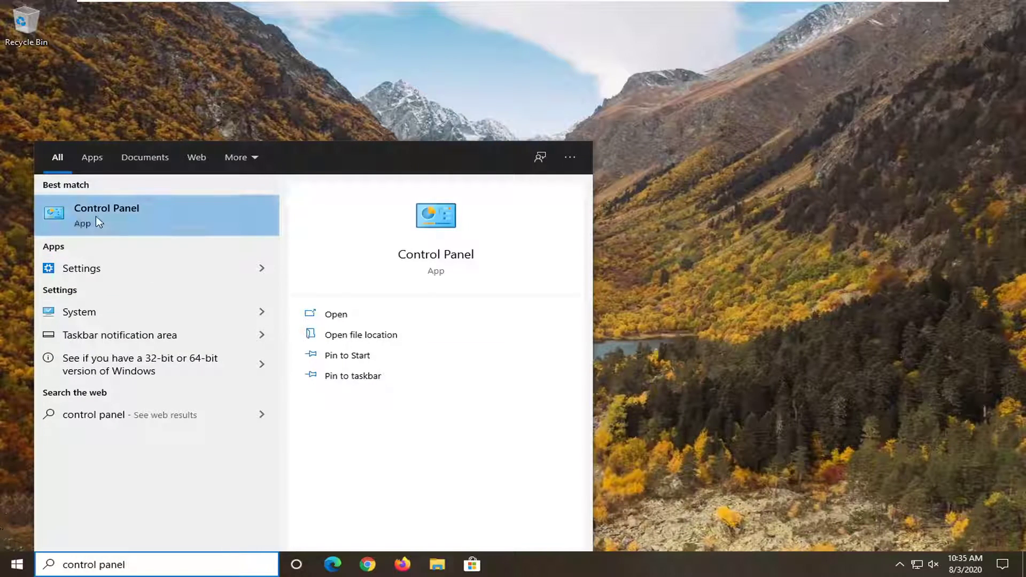
{"action": "left_click", "coordinate": [95, 216]}
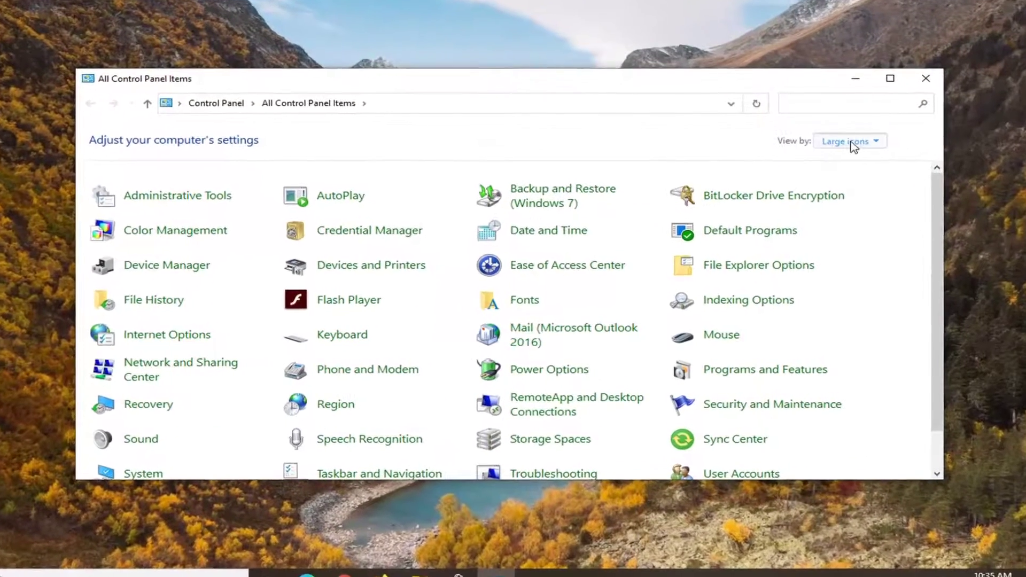
{"action": "left_click", "coordinate": [830, 155]}
{"action": "left_click", "coordinate": [866, 151]}
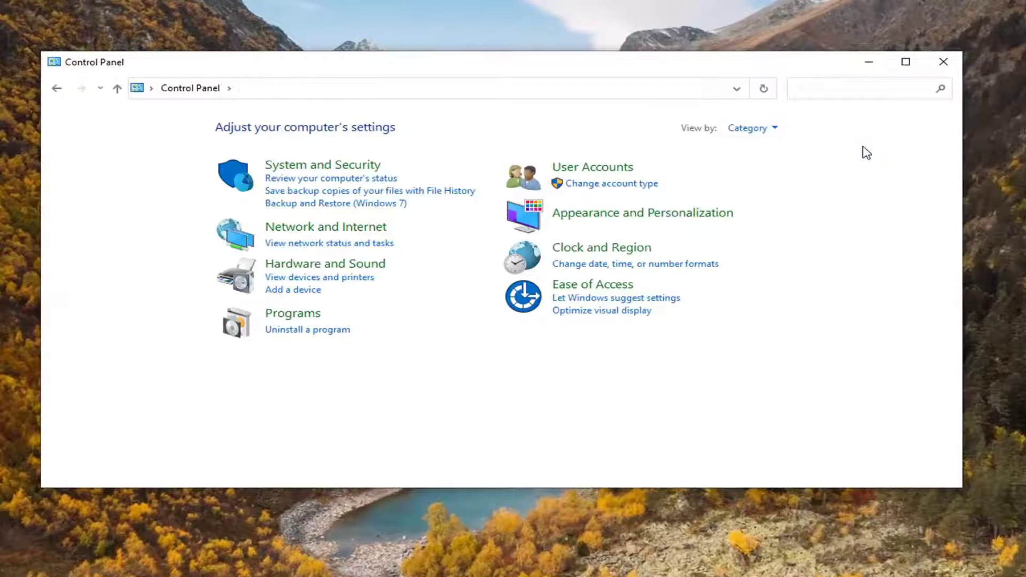
{"action": "left_click", "coordinate": [335, 227]}
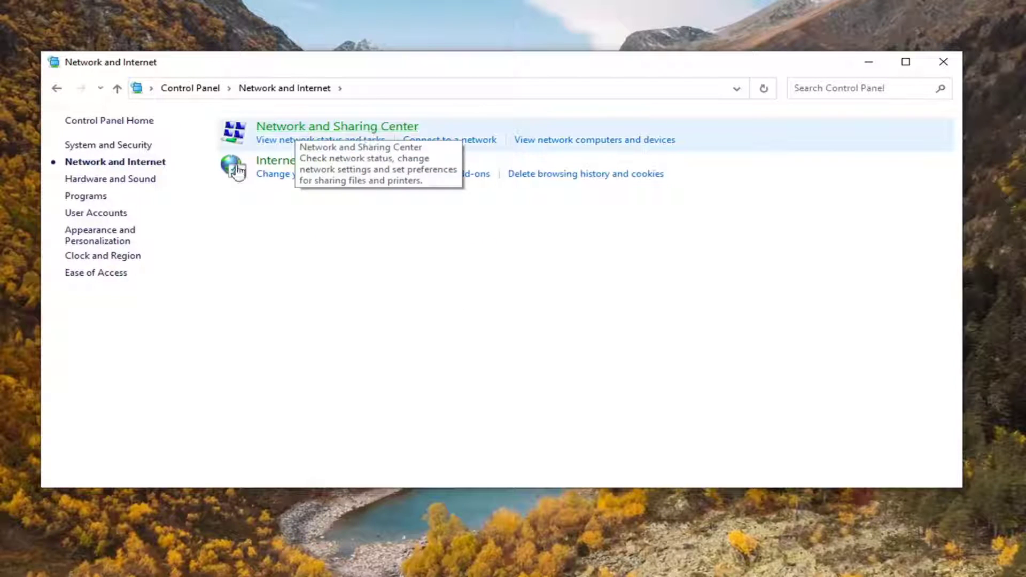
{"action": "left_click", "coordinate": [330, 128]}
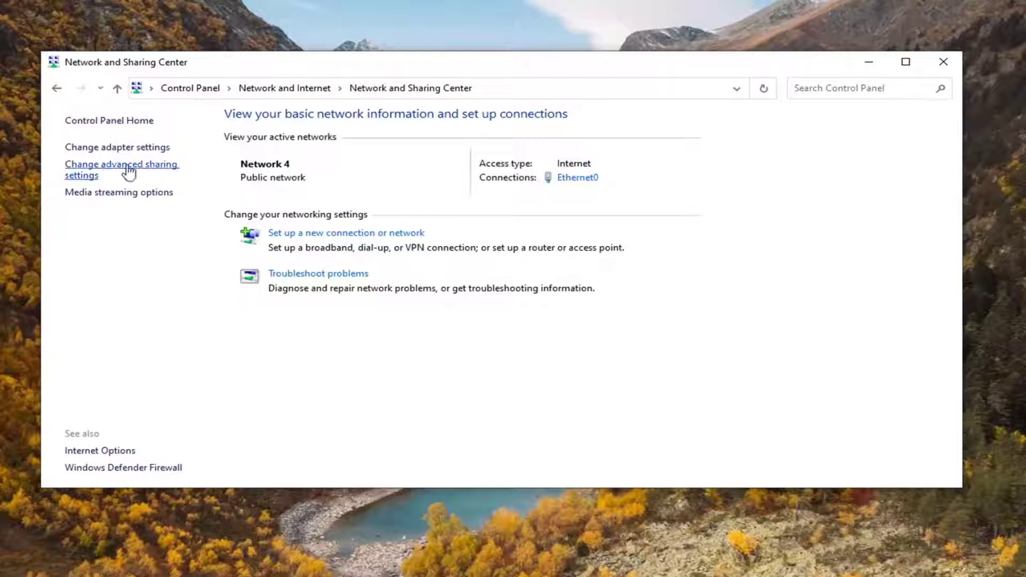
Step: In Advanced sharing settings, turn on file and printer sharing for the Private and Guest or Public profiles
{"action": "left_click", "coordinate": [88, 176]}
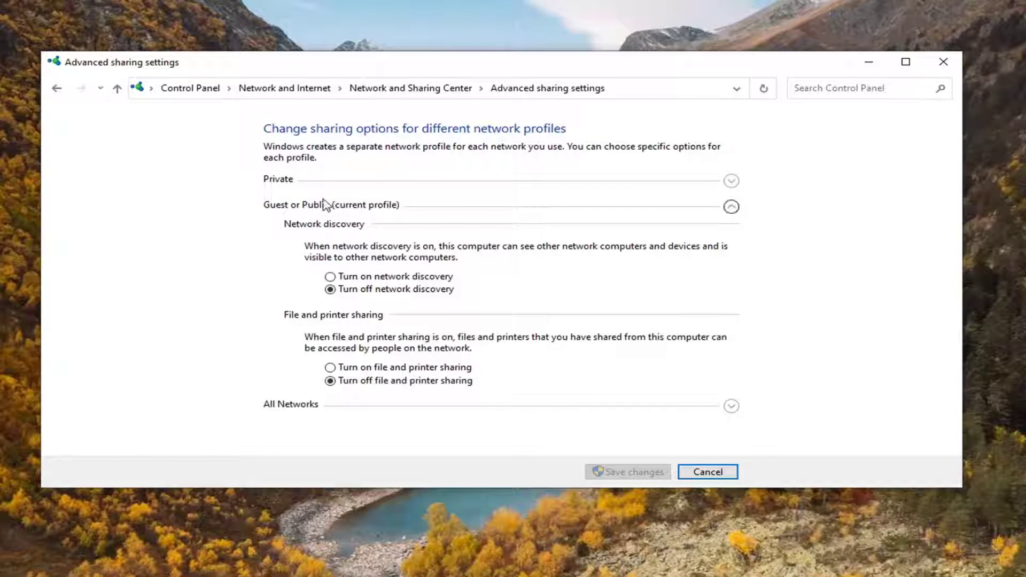
{"action": "left_click", "coordinate": [731, 181]}
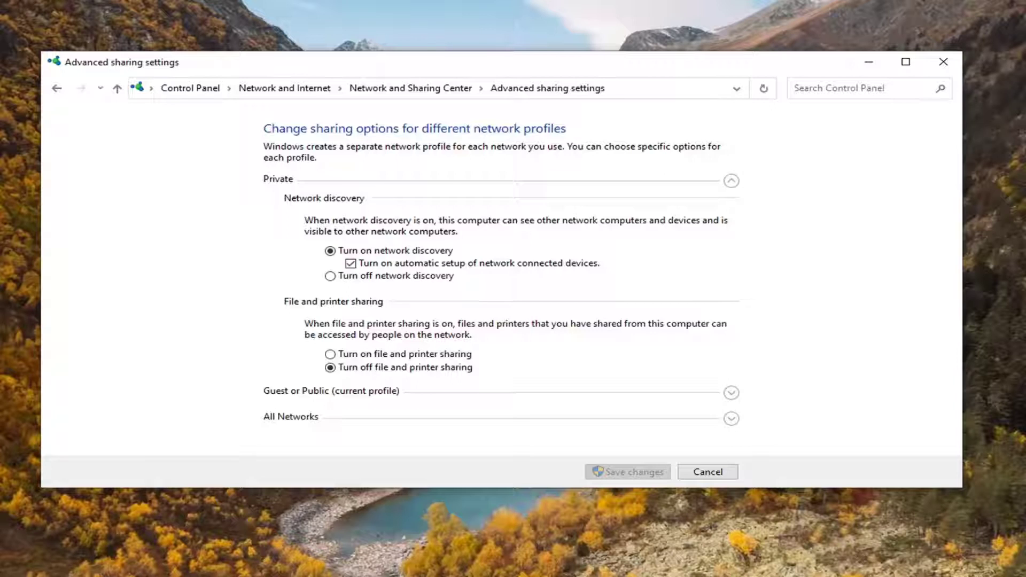
{"action": "left_click", "coordinate": [349, 355]}
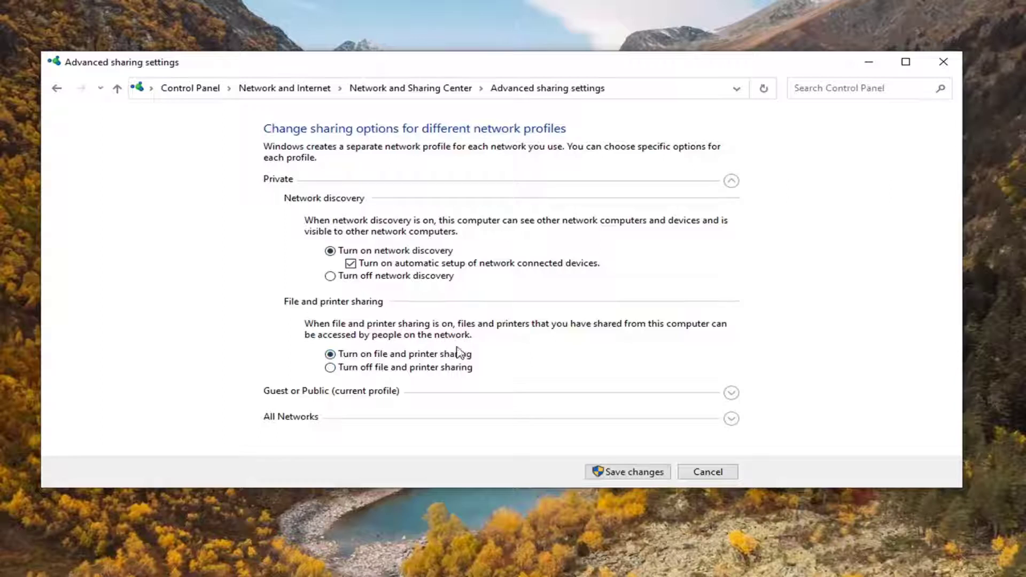
{"action": "left_click", "coordinate": [345, 394]}
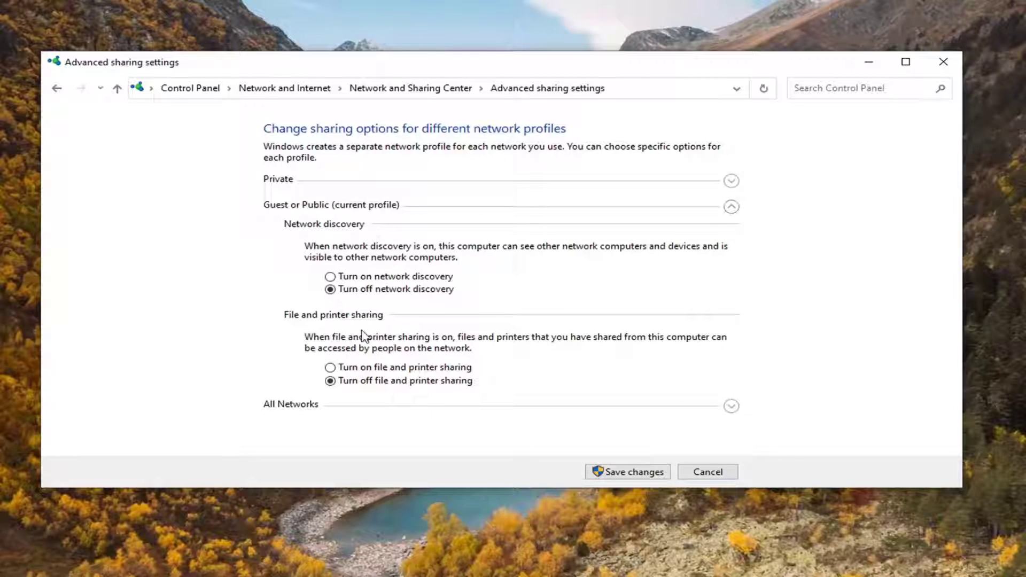
{"action": "left_click", "coordinate": [357, 365]}
Step: Turn off password protected sharing under All Networks and save the changes
{"action": "left_click", "coordinate": [731, 409]}
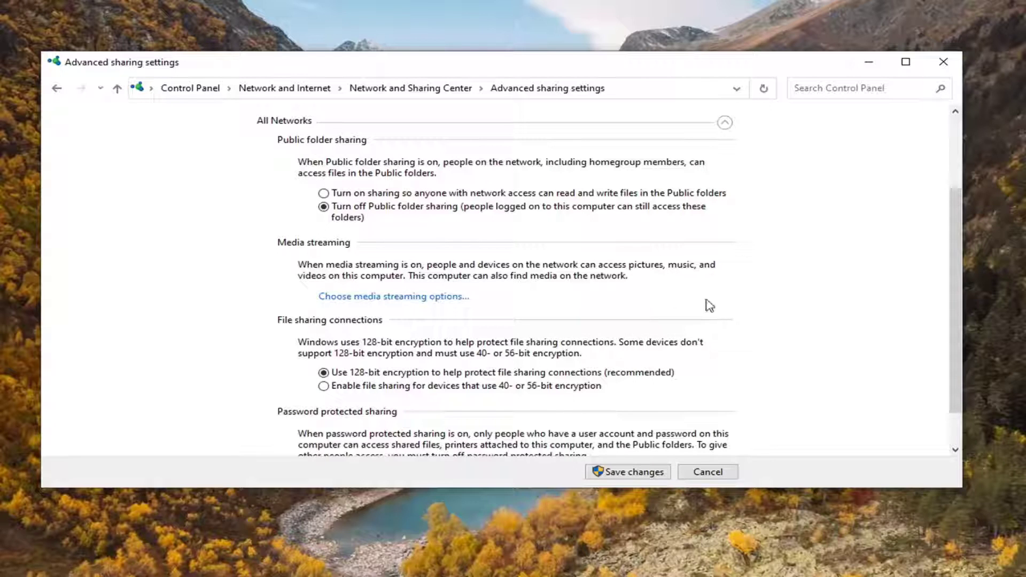
{"action": "scroll", "coordinate": [748, 310], "scroll_direction": "down", "scroll_amount": 1}
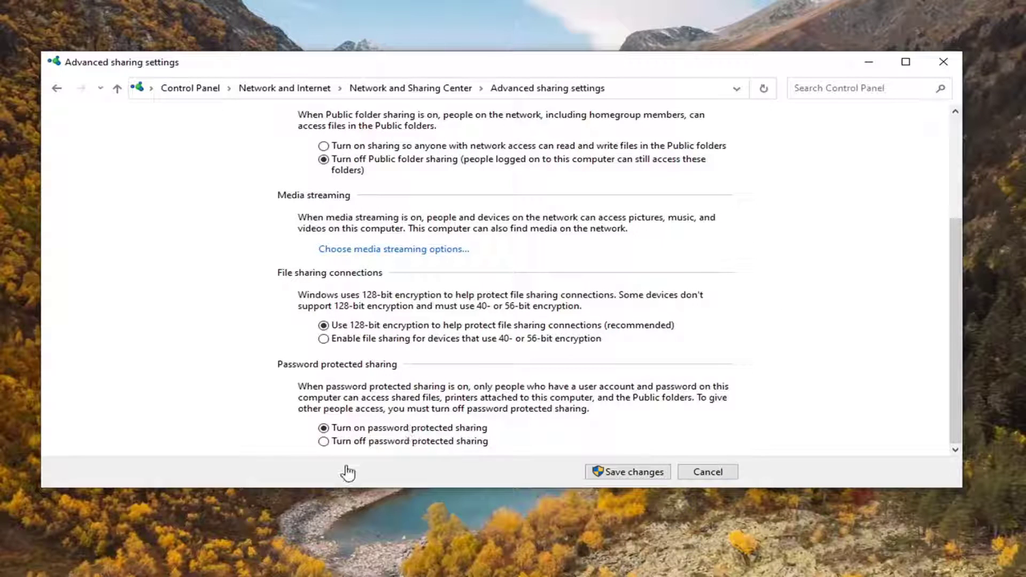
{"action": "left_click", "coordinate": [376, 442]}
{"action": "left_click", "coordinate": [614, 475]}
{"action": "left_click", "coordinate": [623, 475]}
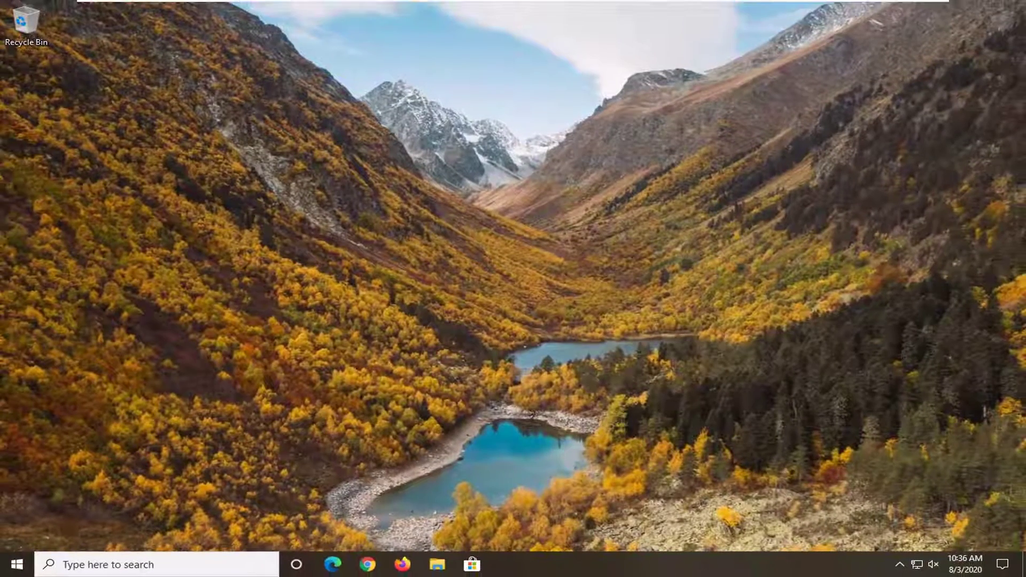
Step: Launch the Services console from a Start search and select the Server service in the list
{"action": "left_click", "coordinate": [15, 565]}
{"action": "type", "text": "services"}
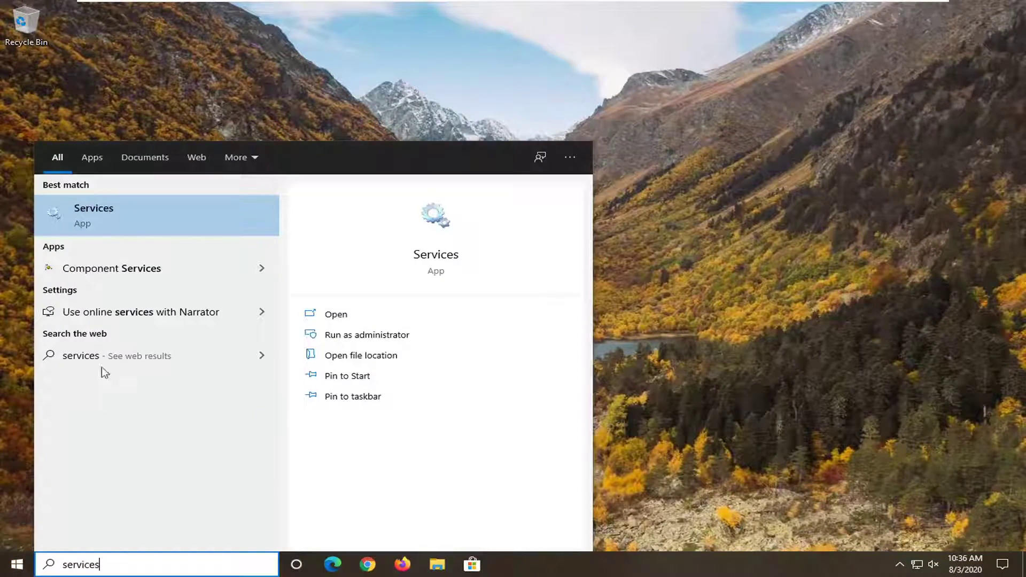
{"action": "left_click", "coordinate": [103, 215]}
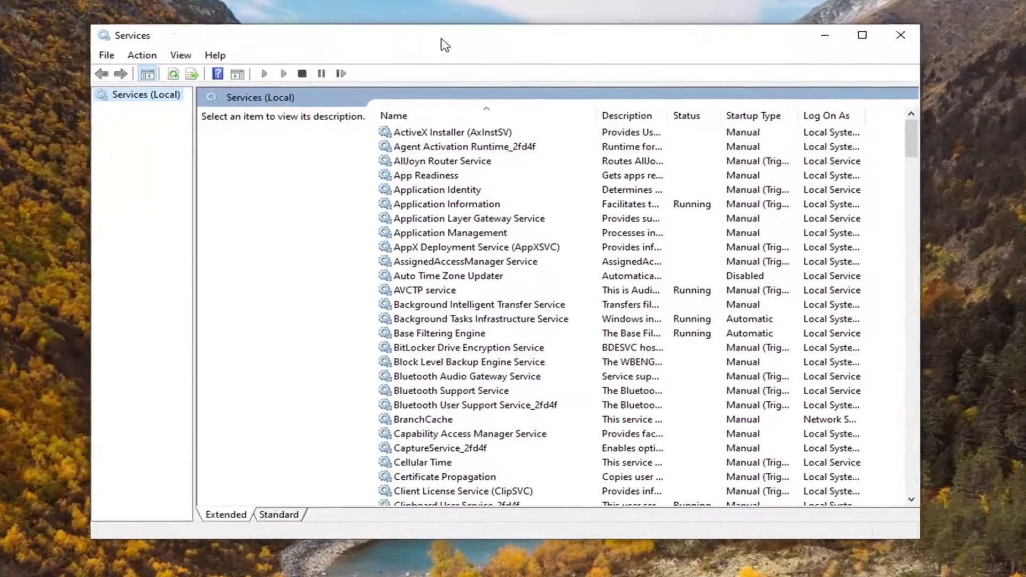
{"action": "left_click_drag", "start_coordinate": [445, 46], "coordinate": [470, 45]}
{"action": "left_click", "coordinate": [508, 218]}
{"action": "scroll", "coordinate": [549, 345], "scroll_direction": "down", "scroll_amount": 4}
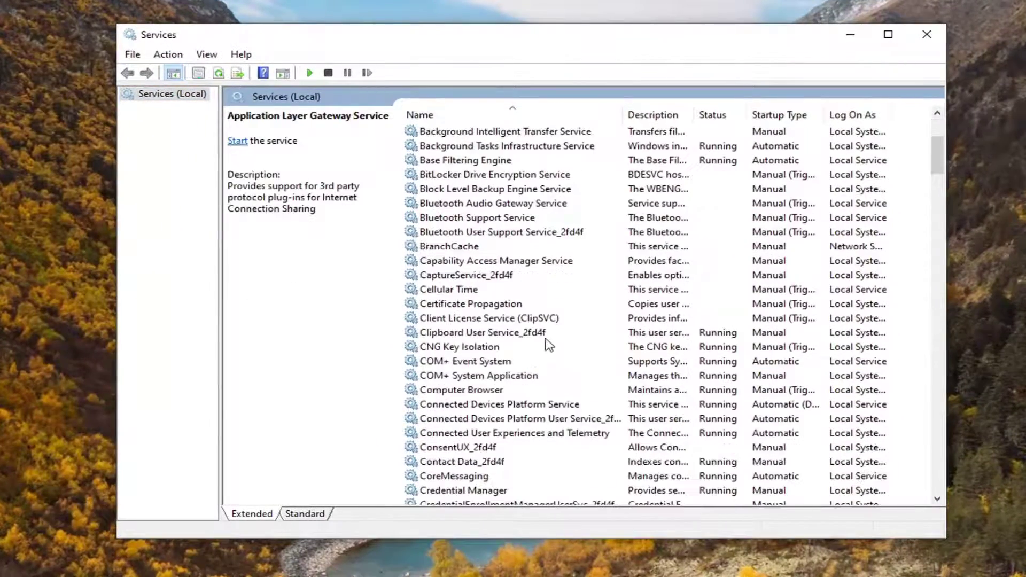
{"action": "scroll", "coordinate": [545, 342], "scroll_direction": "down", "scroll_amount": 20}
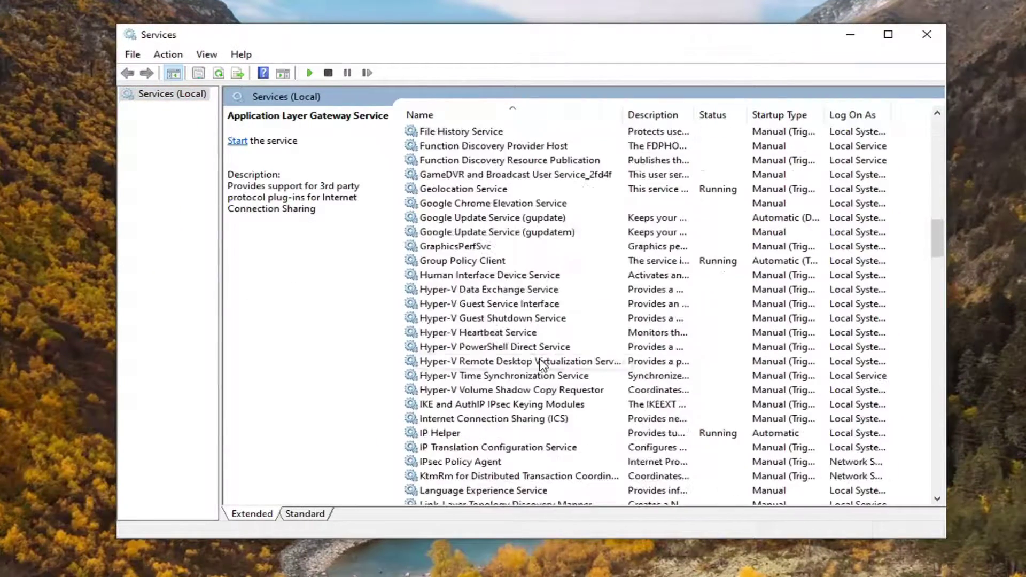
{"action": "scroll", "coordinate": [544, 365], "scroll_direction": "down", "scroll_amount": 16}
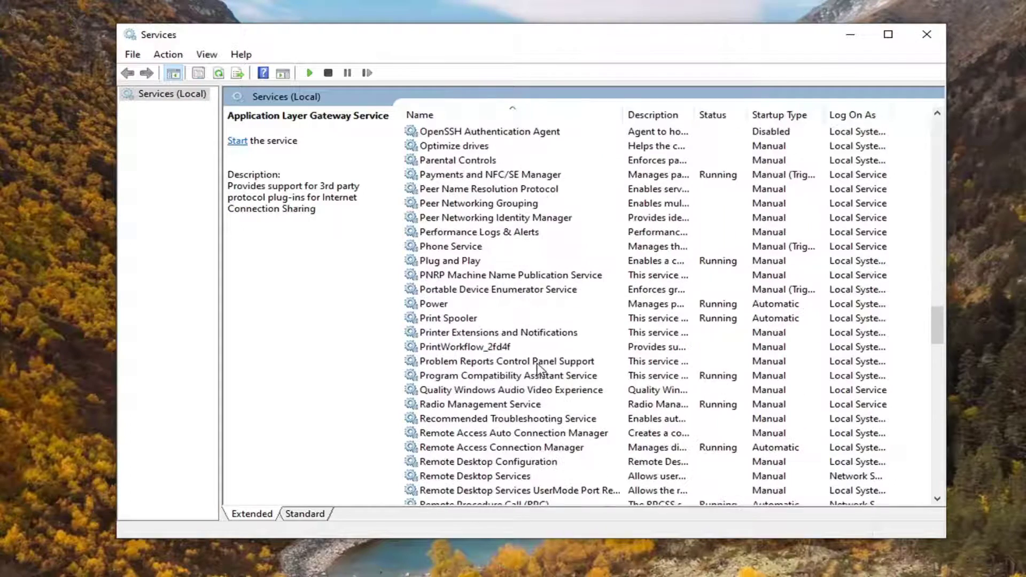
{"action": "scroll", "coordinate": [536, 369], "scroll_direction": "down", "scroll_amount": 4}
{"action": "left_click", "coordinate": [433, 433]}
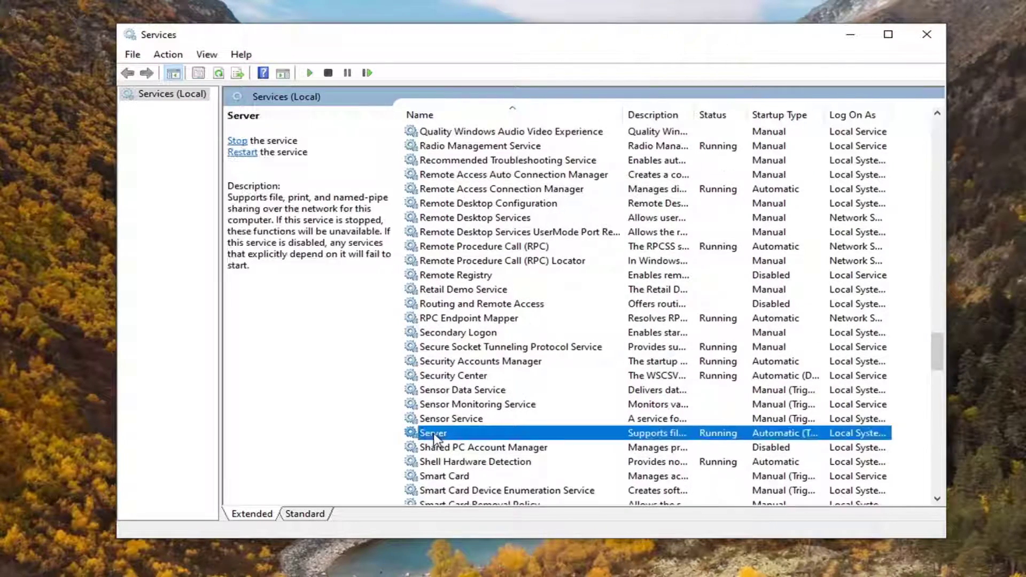
Step: Confirm the Server service's startup type is Automatic, then close the Services console
{"action": "double_click", "coordinate": [433, 433]}
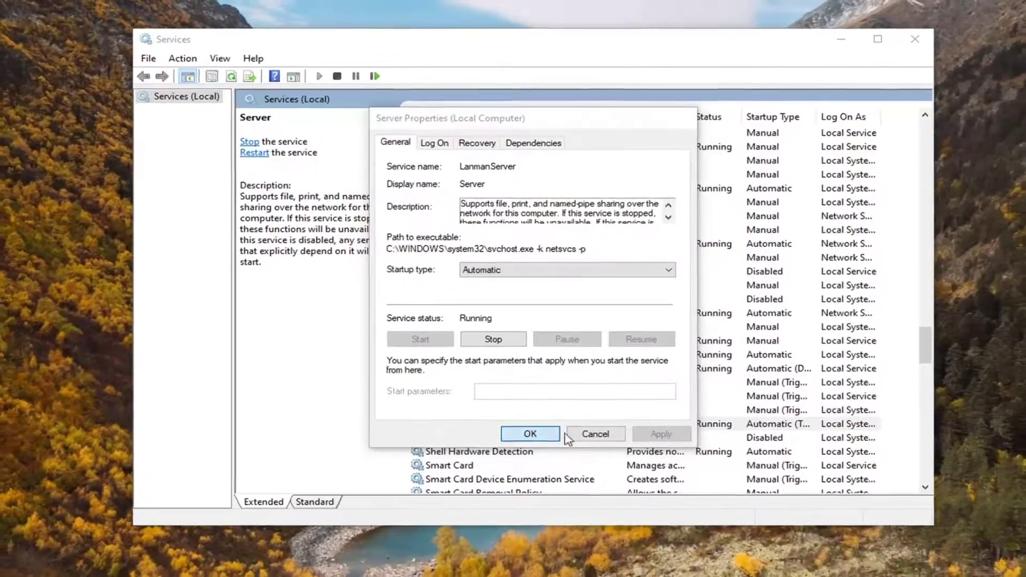
{"action": "left_click", "coordinate": [527, 443]}
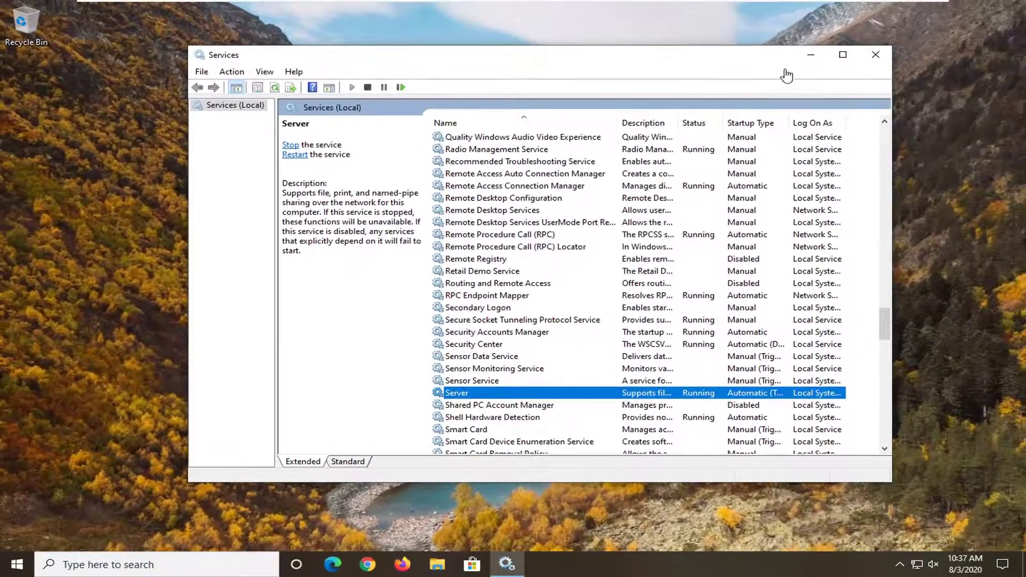
{"action": "left_click", "coordinate": [876, 54]}
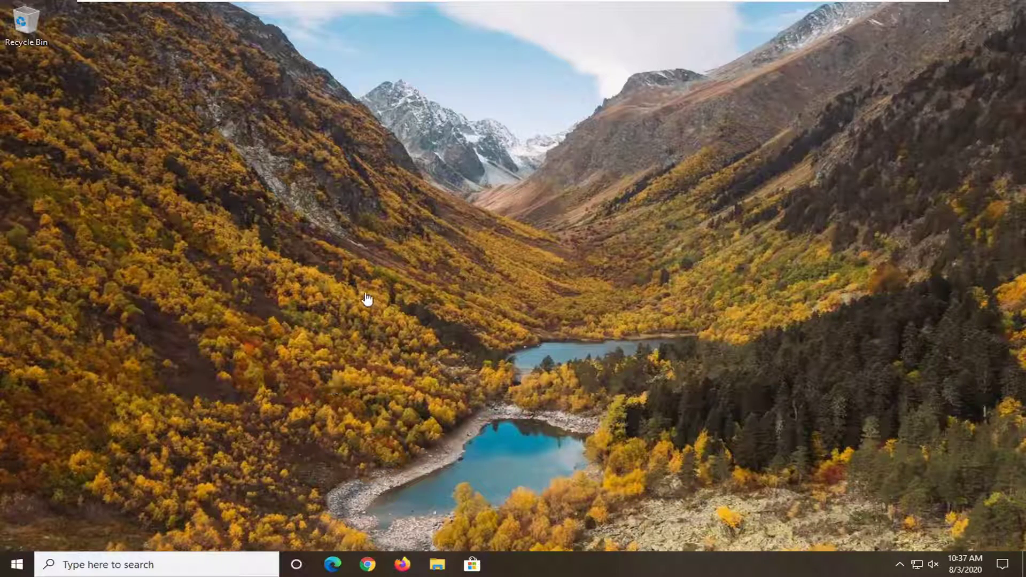
Step: Search for 'troubleshoot', go to Additional troubleshooters, and select the Printer entry
{"action": "left_click", "coordinate": [11, 564]}
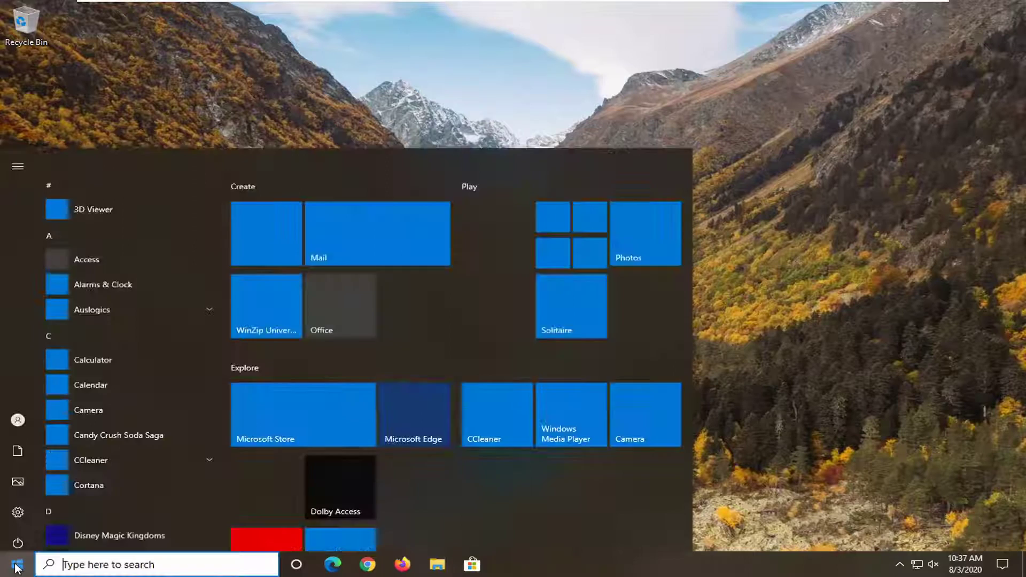
{"action": "type", "text": "troubleshoot"}
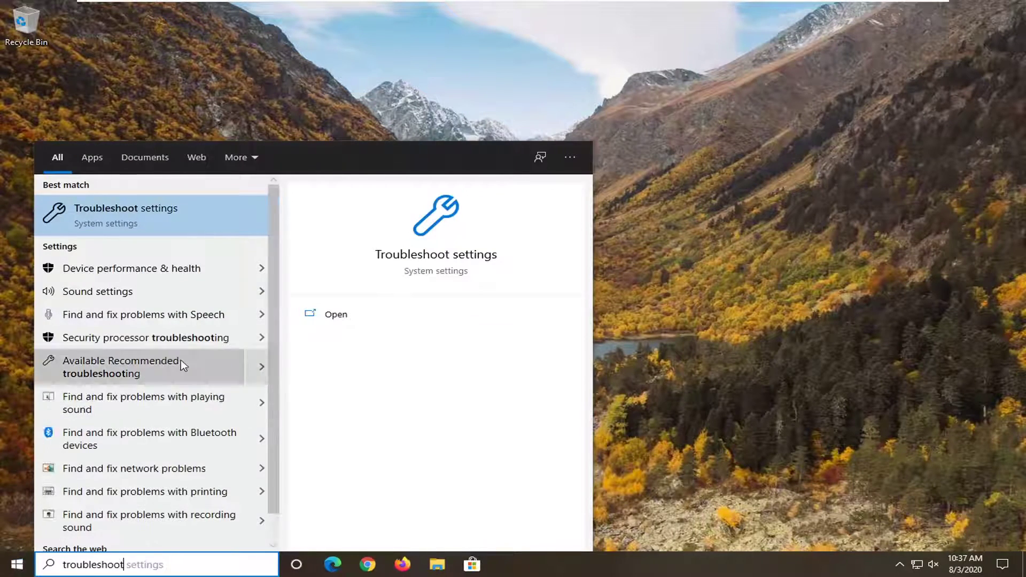
{"action": "left_click", "coordinate": [126, 216]}
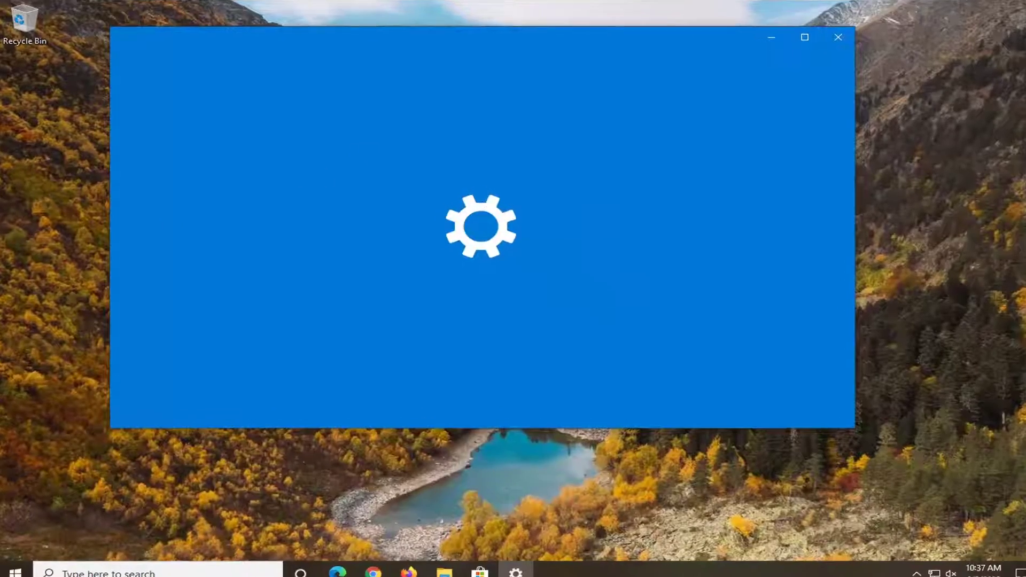
{"action": "scroll", "coordinate": [581, 356], "scroll_direction": "down", "scroll_amount": 1}
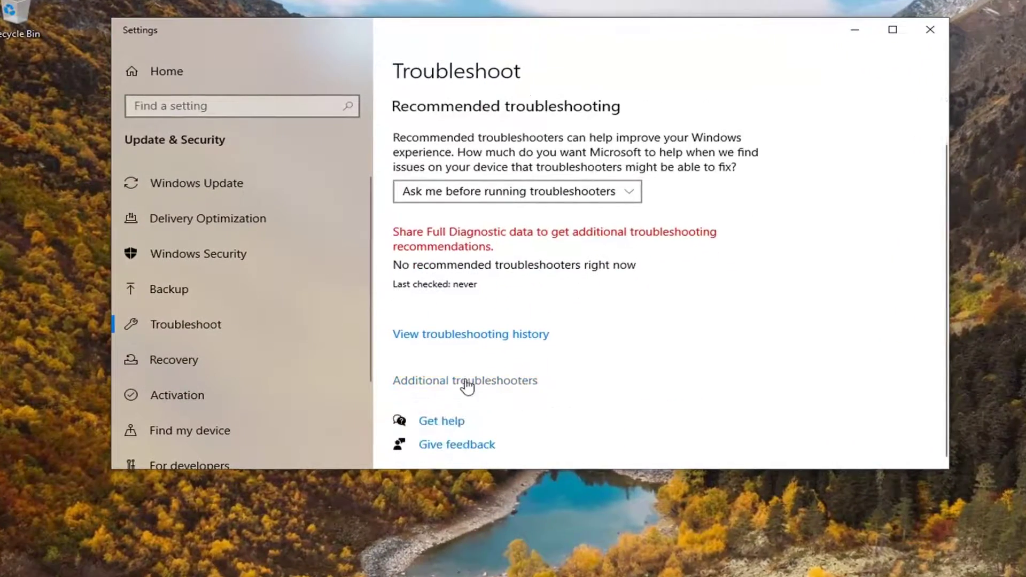
{"action": "left_click", "coordinate": [500, 383]}
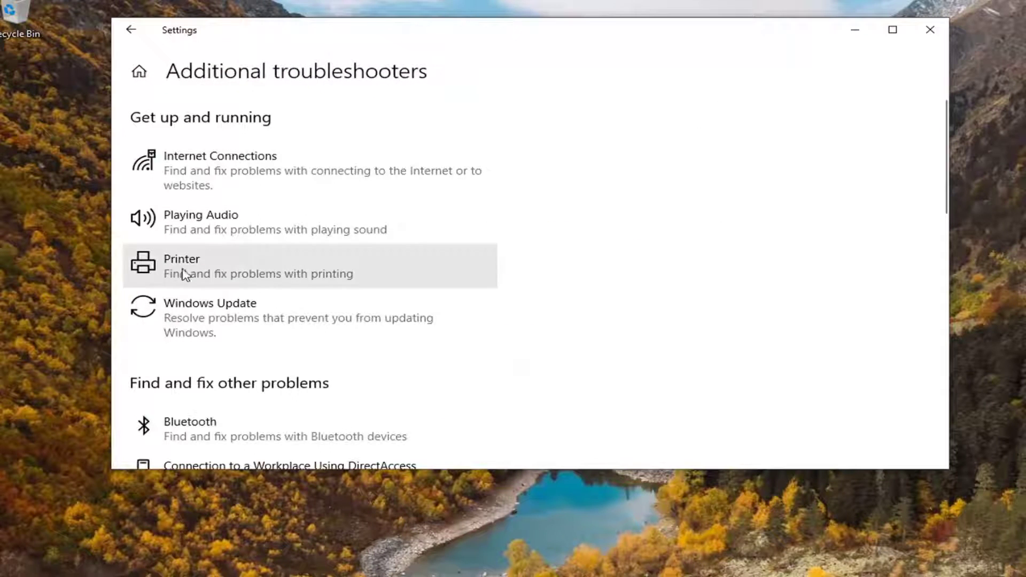
{"action": "left_click", "coordinate": [187, 274]}
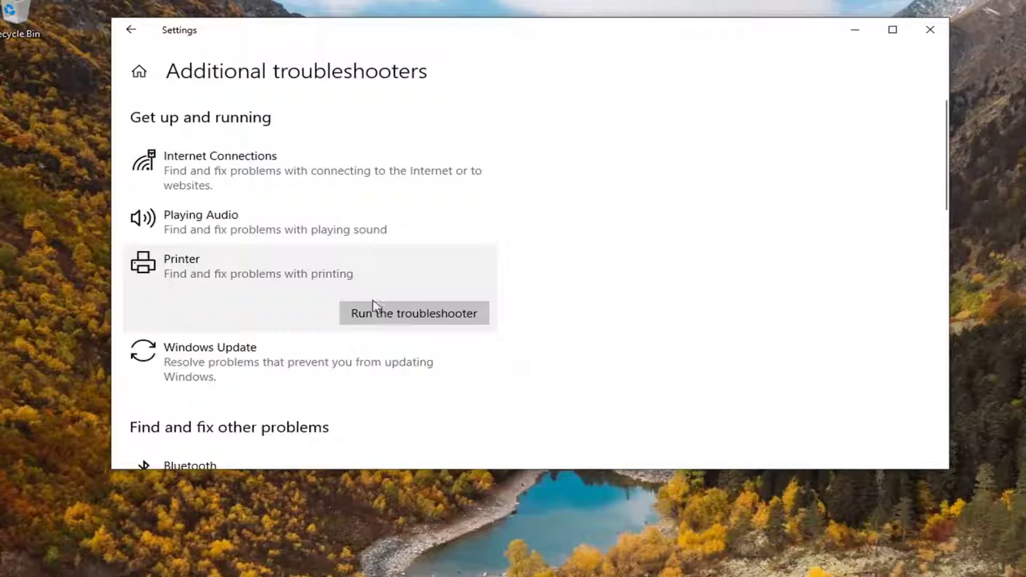
Step: Run the Printer troubleshooter until it asks which printer to troubleshoot
{"action": "left_click", "coordinate": [382, 313]}
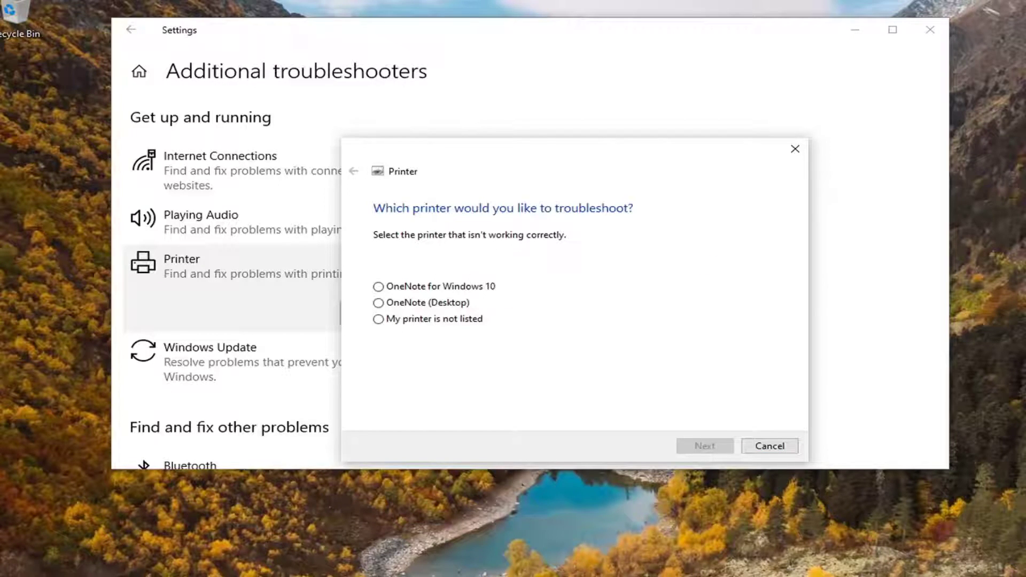
Step: Troubleshoot OneNote for Windows 10, apply the fix making it the default printer, and close the troubleshooter
{"action": "left_click", "coordinate": [434, 287]}
{"action": "left_click", "coordinate": [703, 447]}
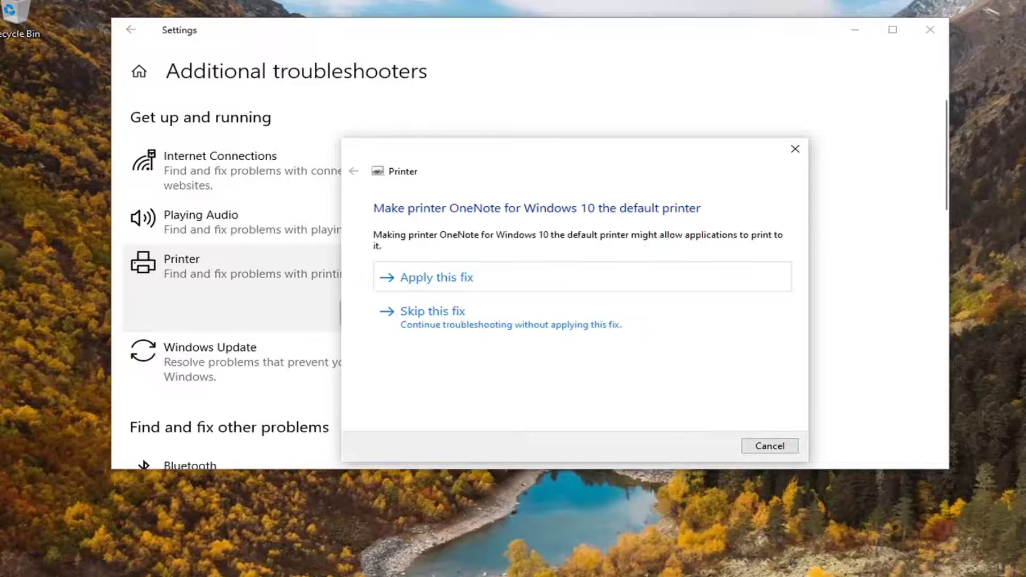
{"action": "left_click", "coordinate": [439, 277]}
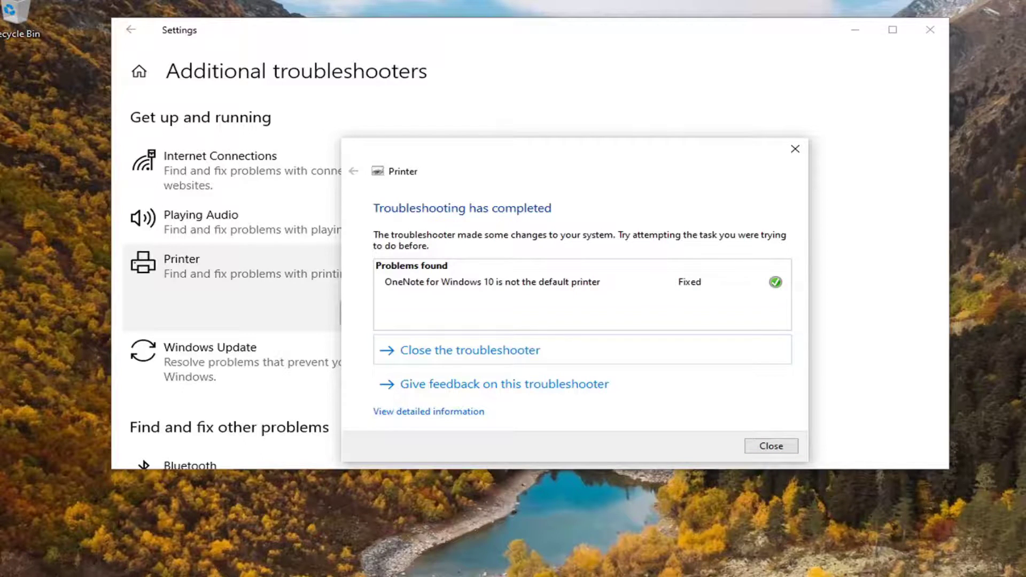
{"action": "left_click", "coordinate": [772, 446]}
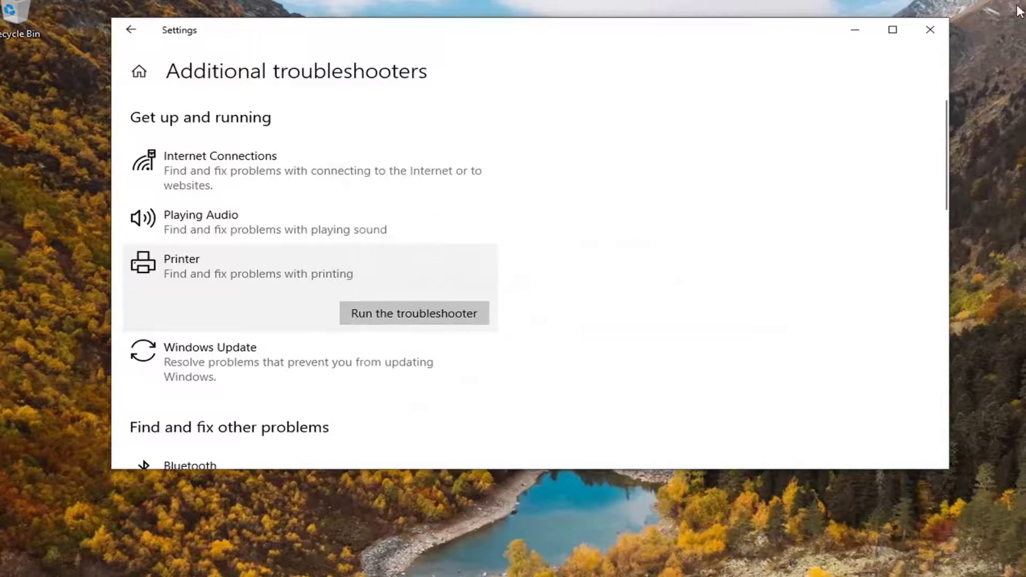